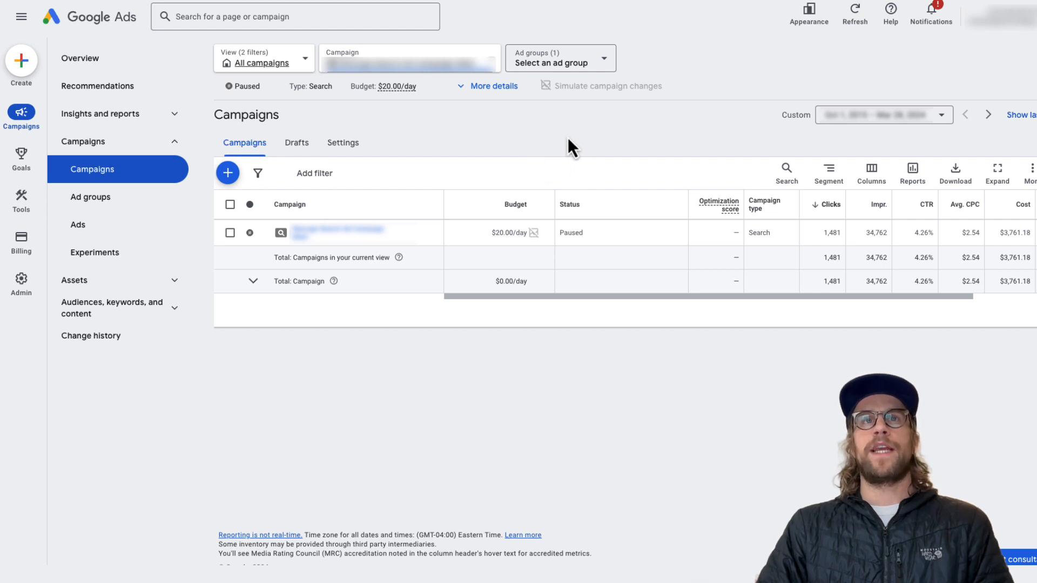
# Step: Segment the campaign table by Network (with search partners)
pyautogui.click(834, 174)
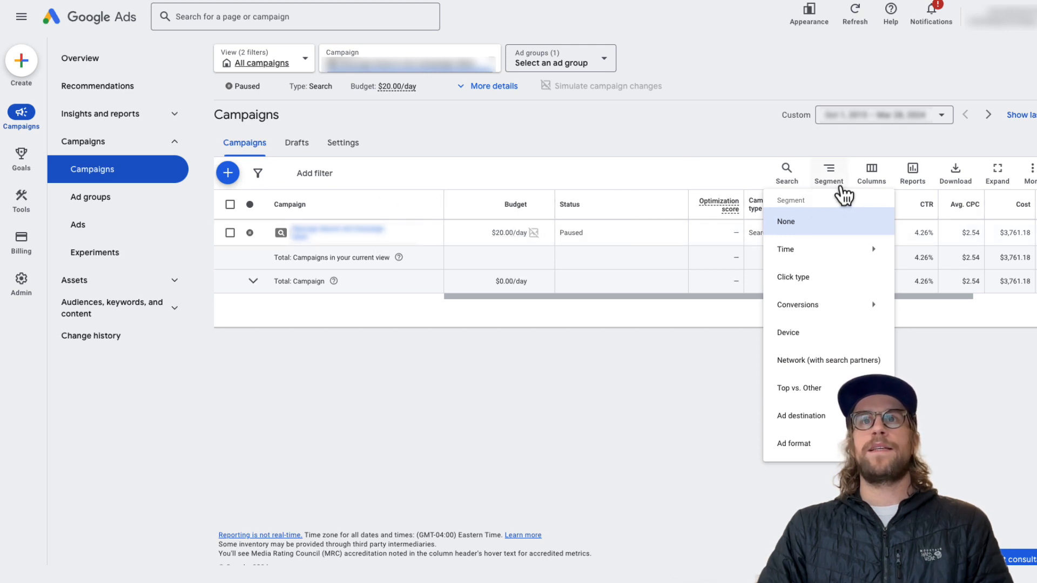
pyautogui.click(819, 362)
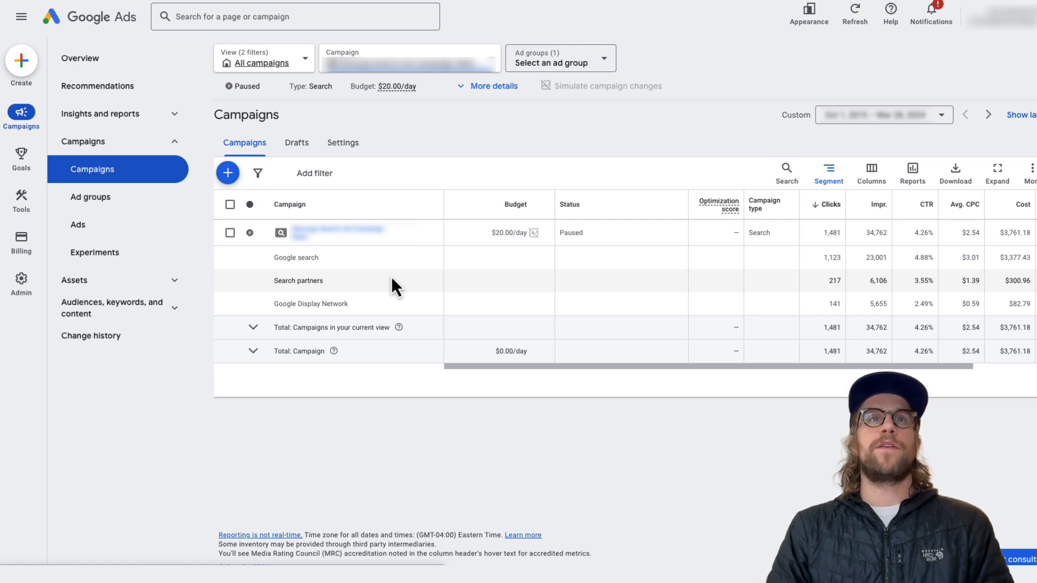
# Step: In the campaign's Networks settings, toggle Include Google search partners on then back off, leaving it excluded
pyautogui.click(344, 143)
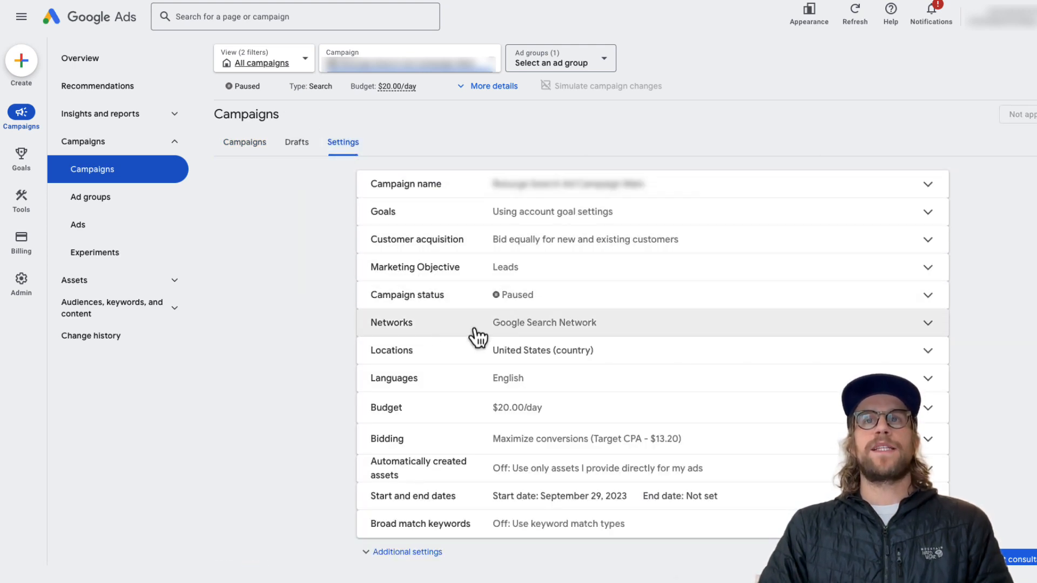
pyautogui.click(463, 325)
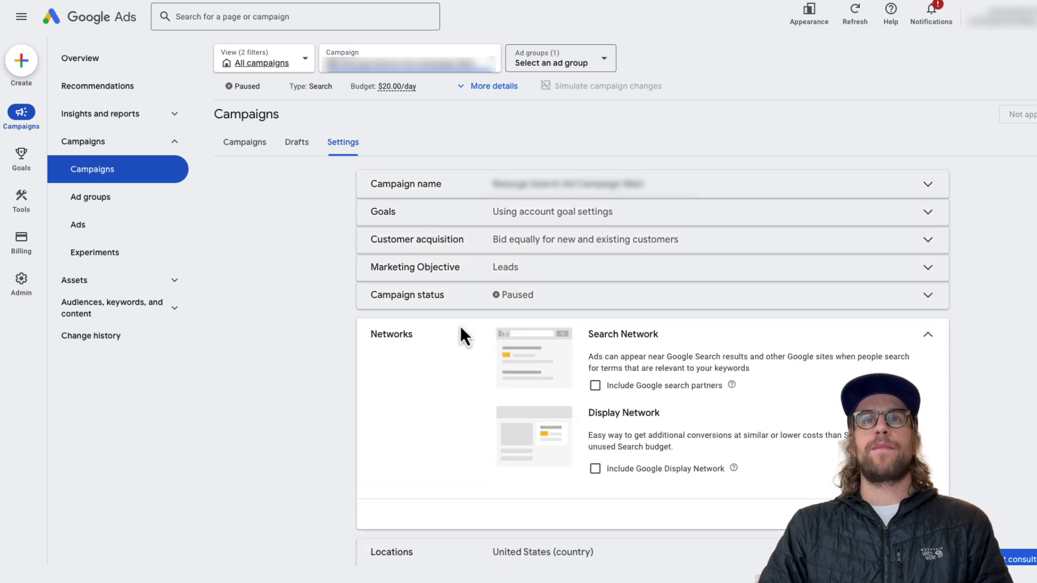
pyautogui.click(596, 386)
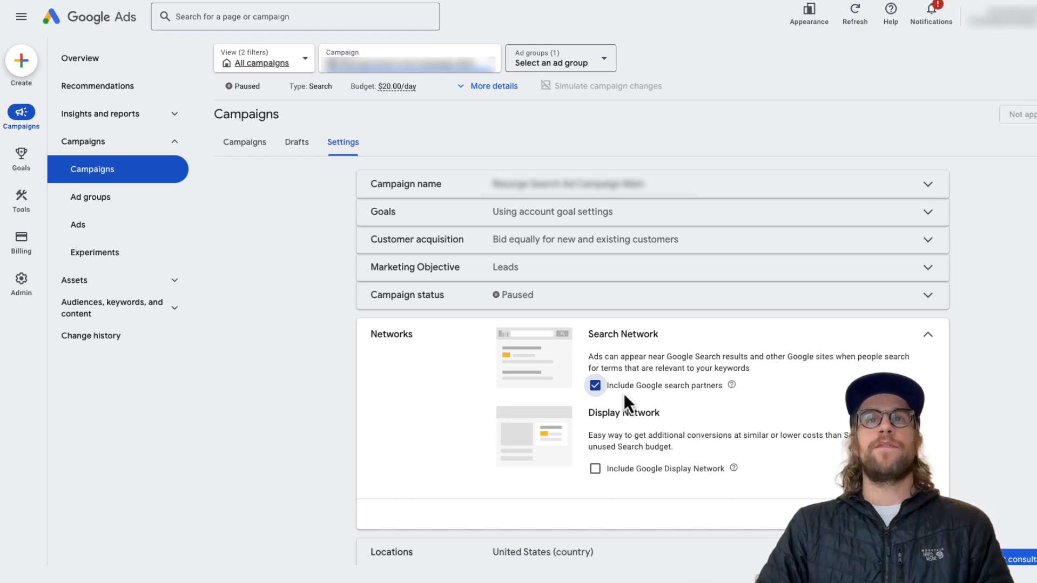
pyautogui.click(596, 386)
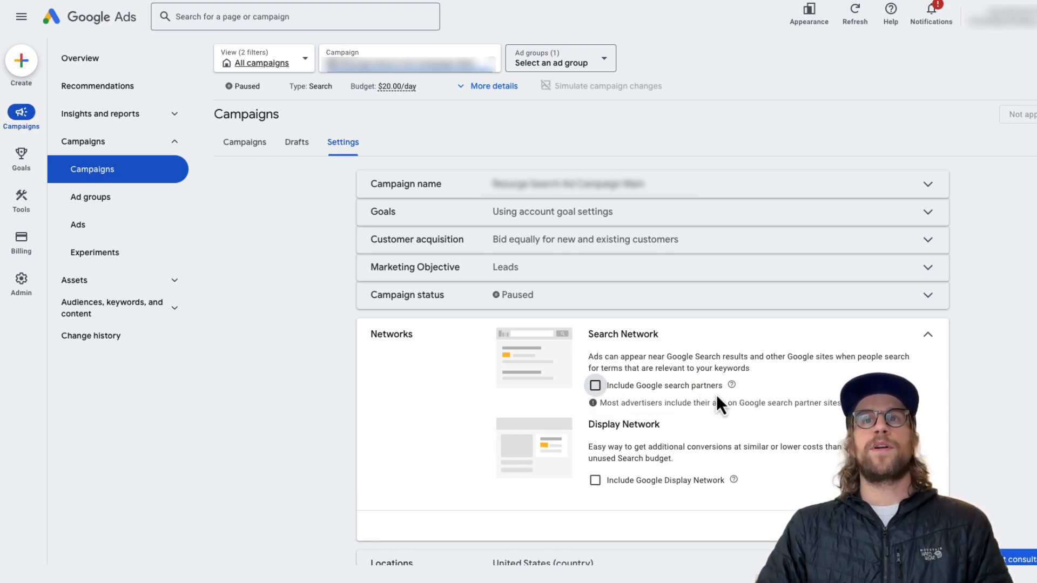